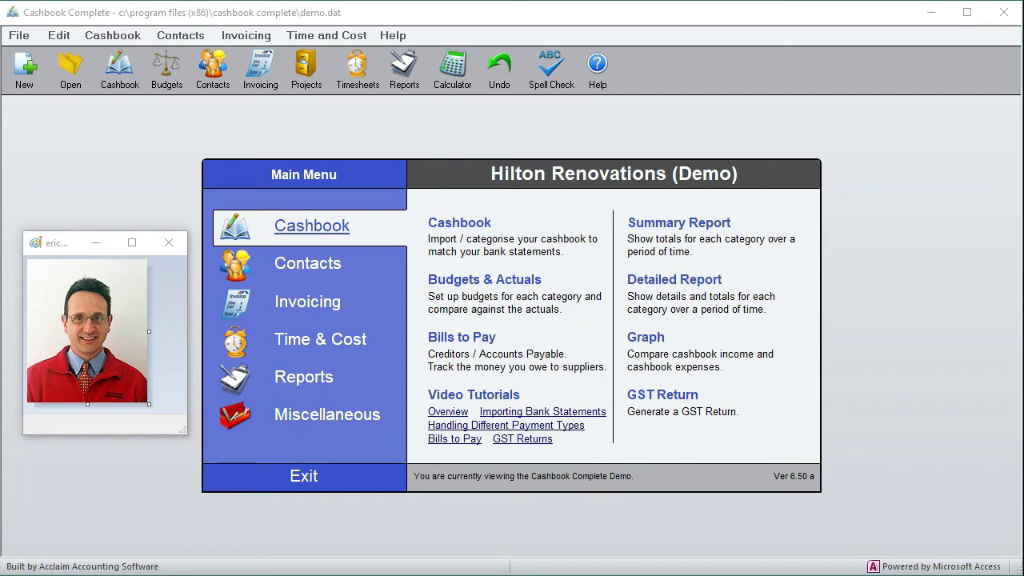
Open Bills to Pay and preview the report of four outstanding bills totalling 3,804.00.
click(327, 414)
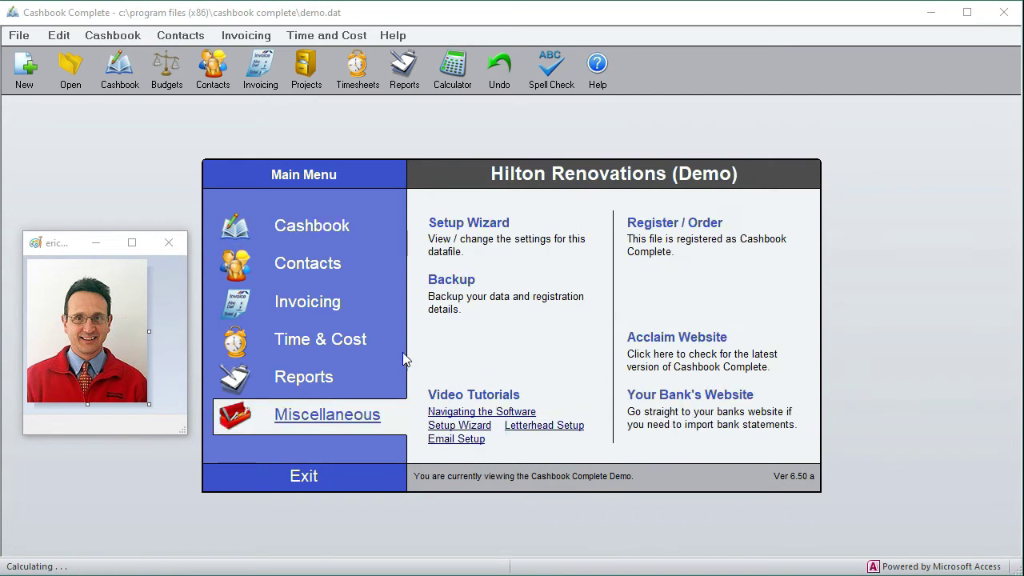
click(312, 226)
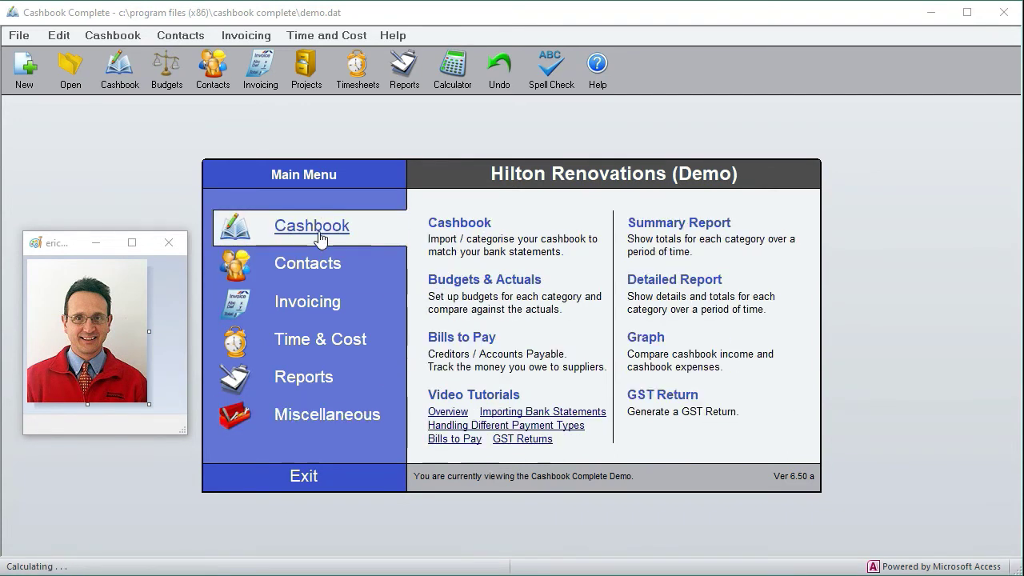
click(457, 340)
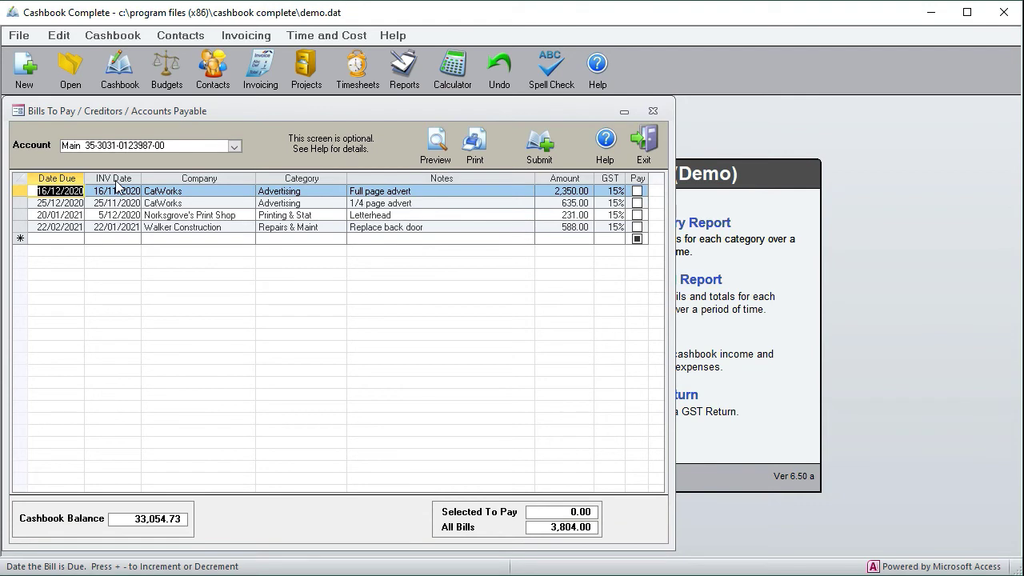
click(120, 190)
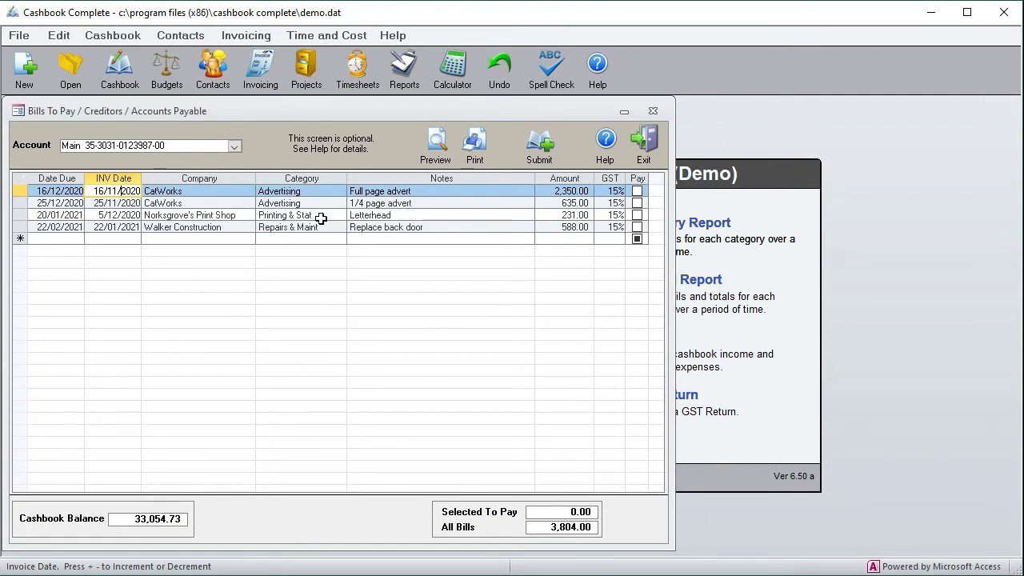
click(436, 144)
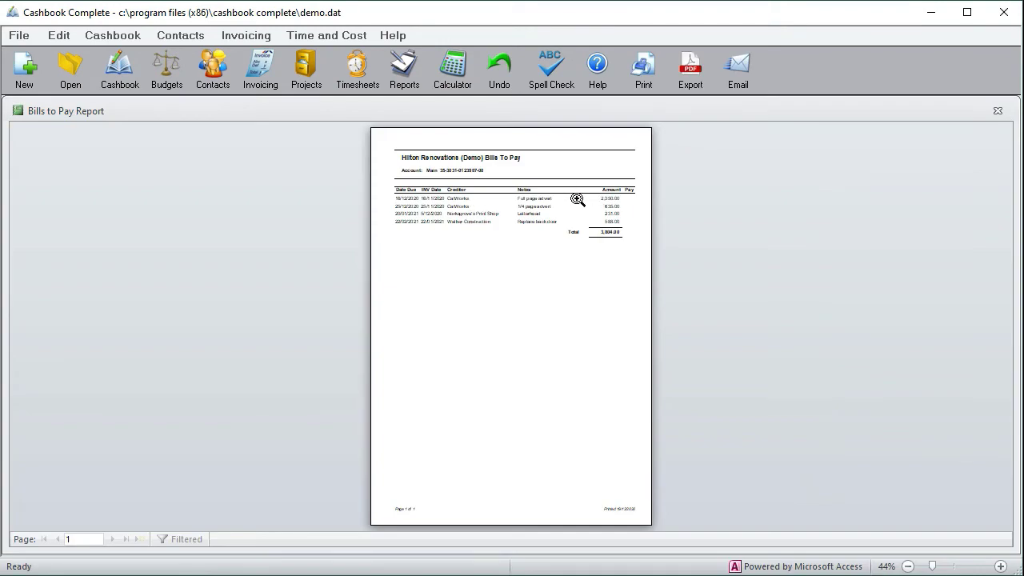
click(998, 111)
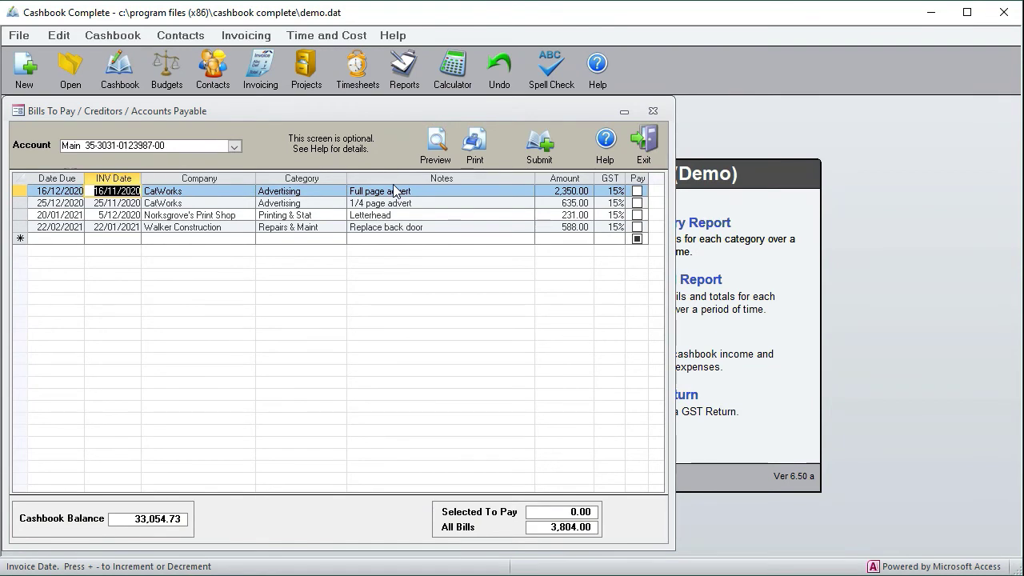
Tick both CatWorks advertising bills and submit them to the cashbook as paid, totalling 2,985.00.
click(449, 238)
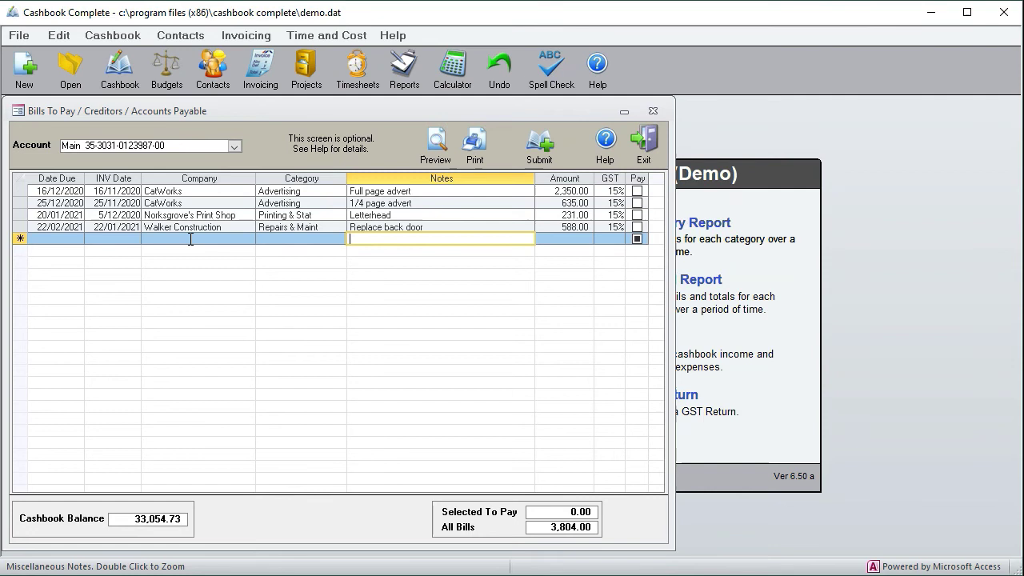
click(637, 192)
click(637, 203)
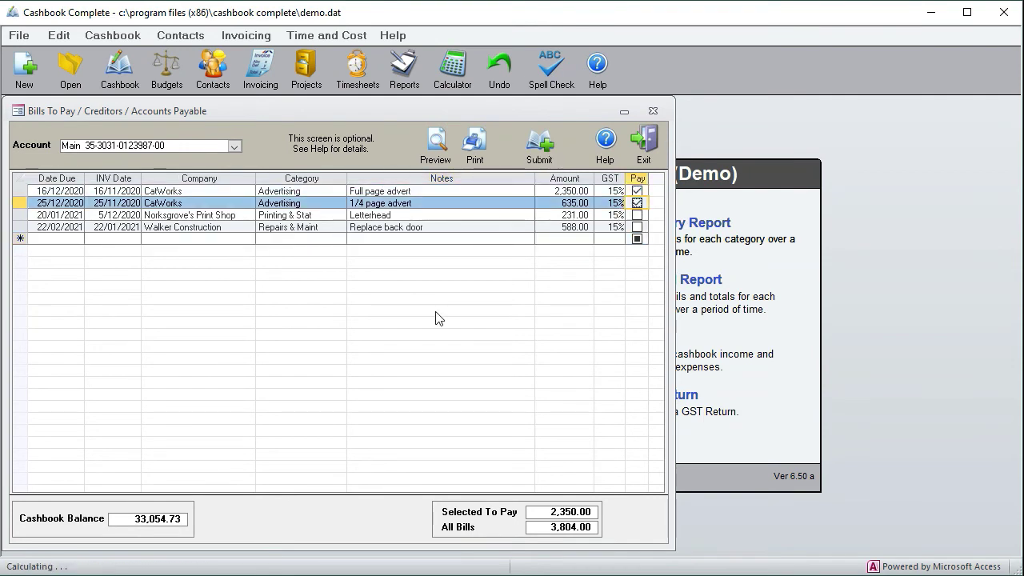
click(542, 148)
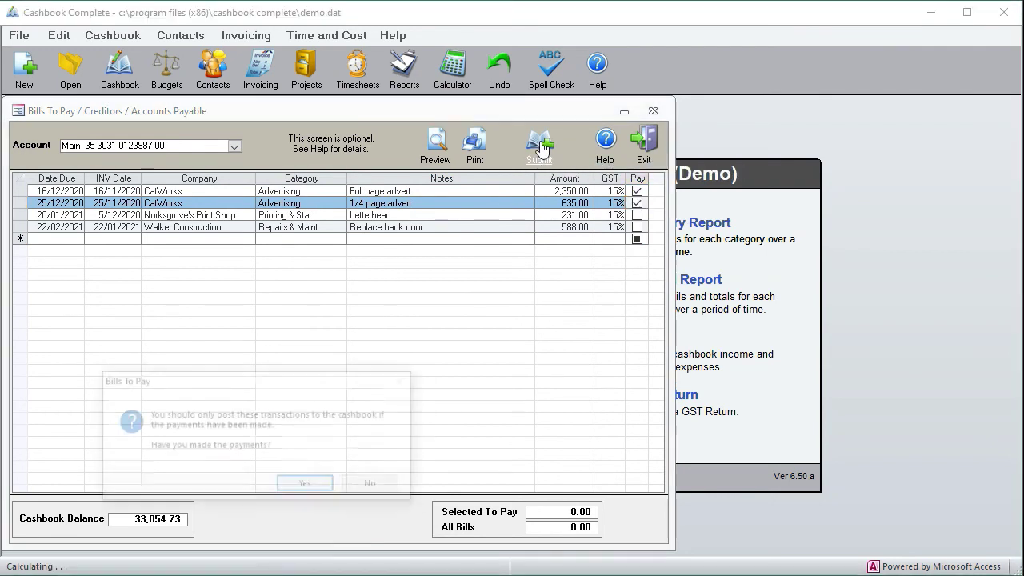
click(305, 485)
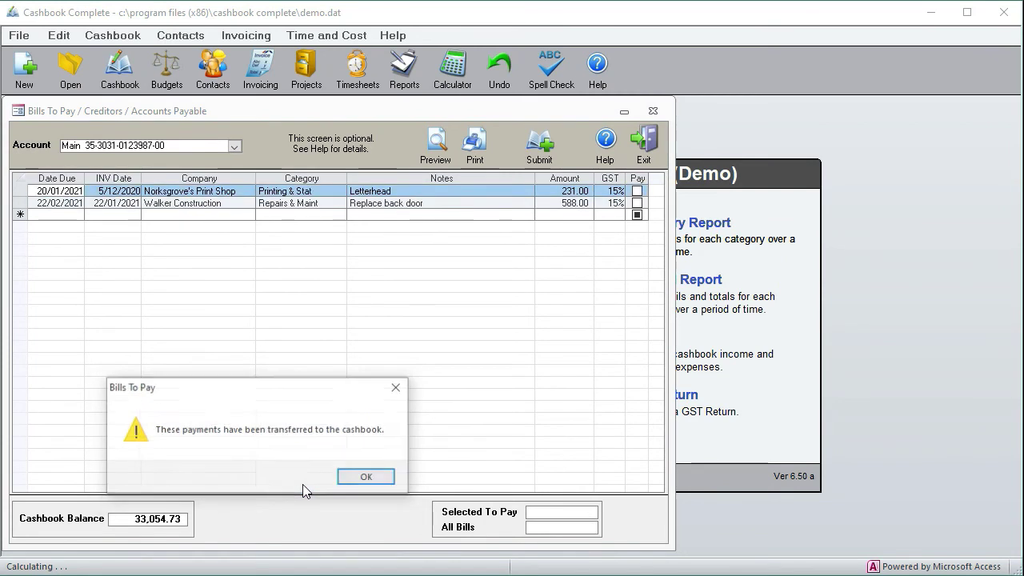
click(367, 478)
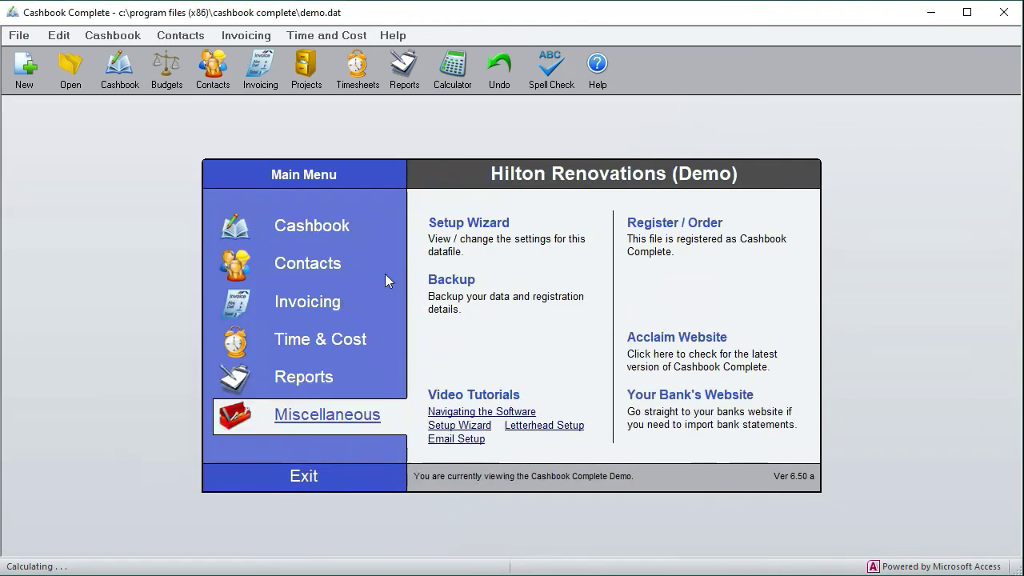
Open the cashbook and check the 19/12/2020 Advertising payments of 2,350.00 and 635.00.
click(305, 231)
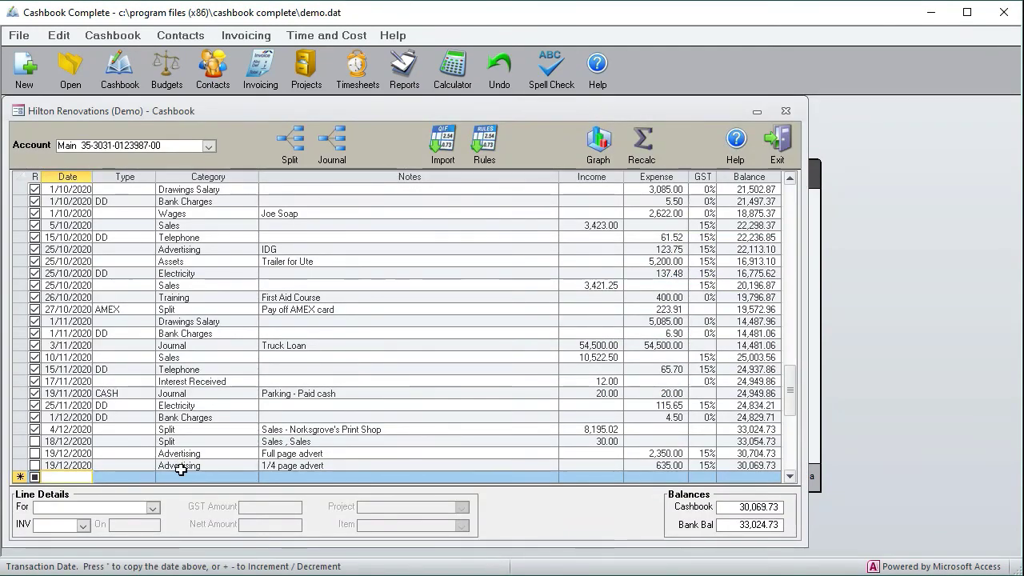
click(195, 468)
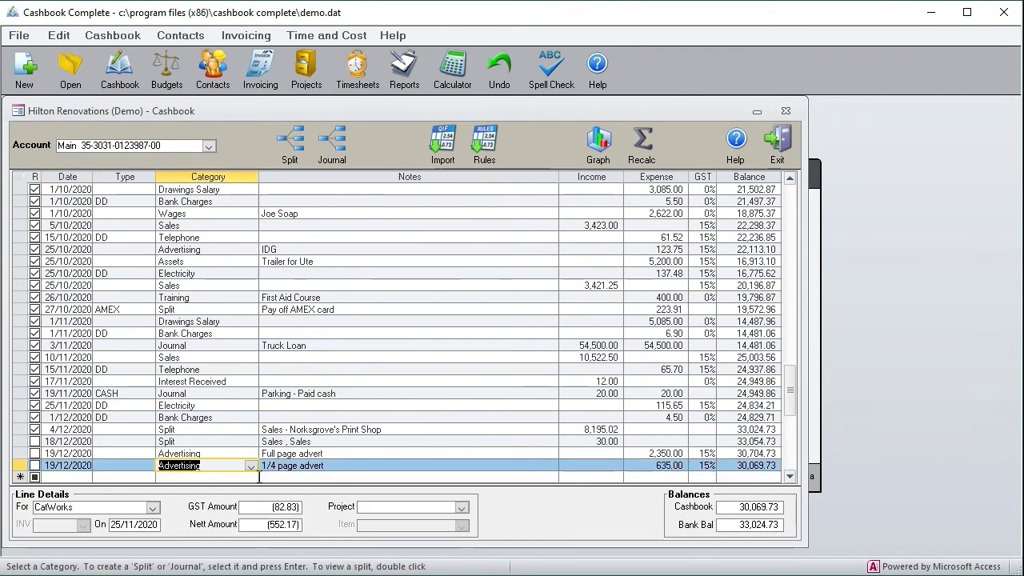
click(225, 453)
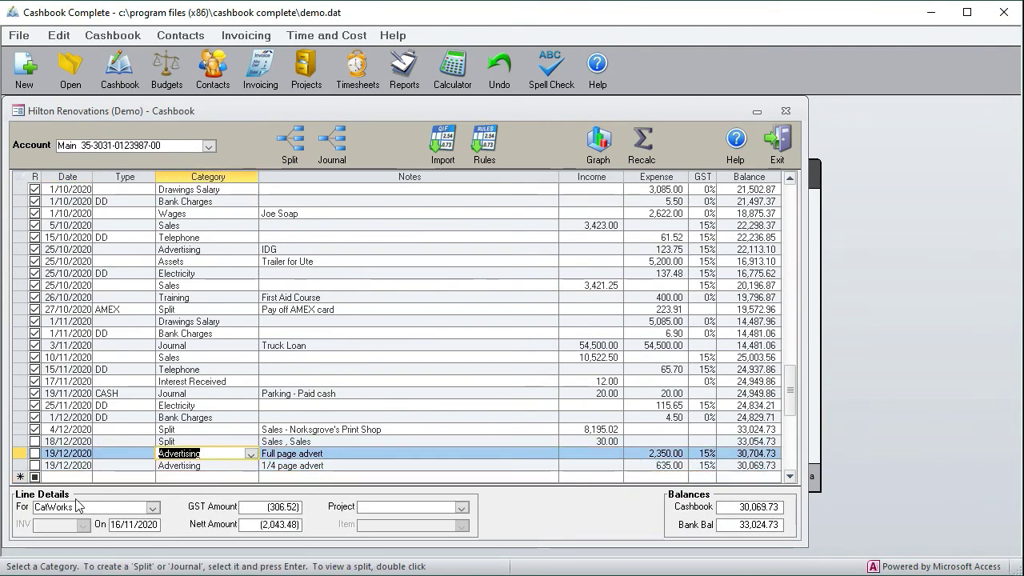
click(182, 468)
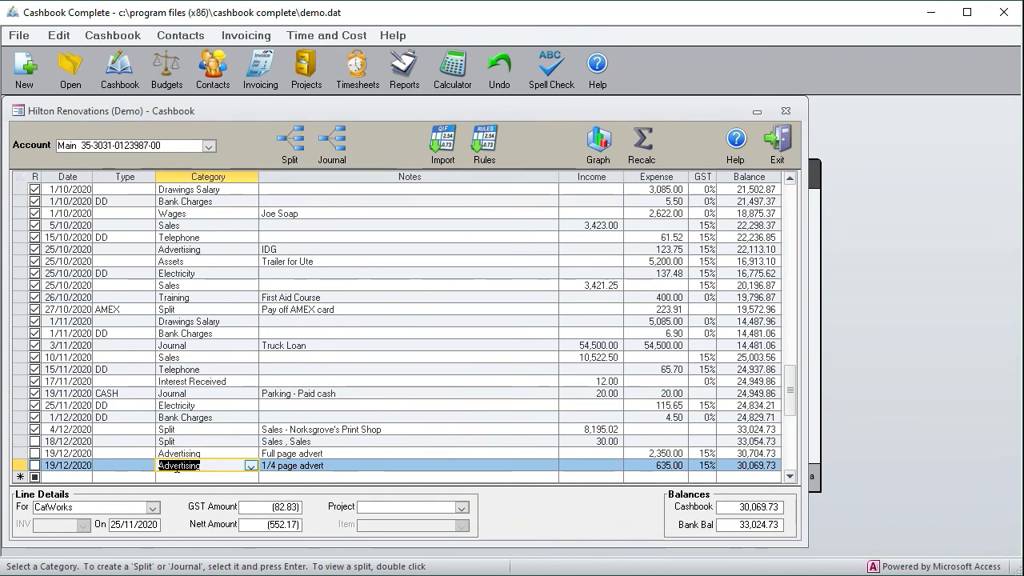
Merge the 1/4 page advert line into the Full page advert line.
right_click(176, 468)
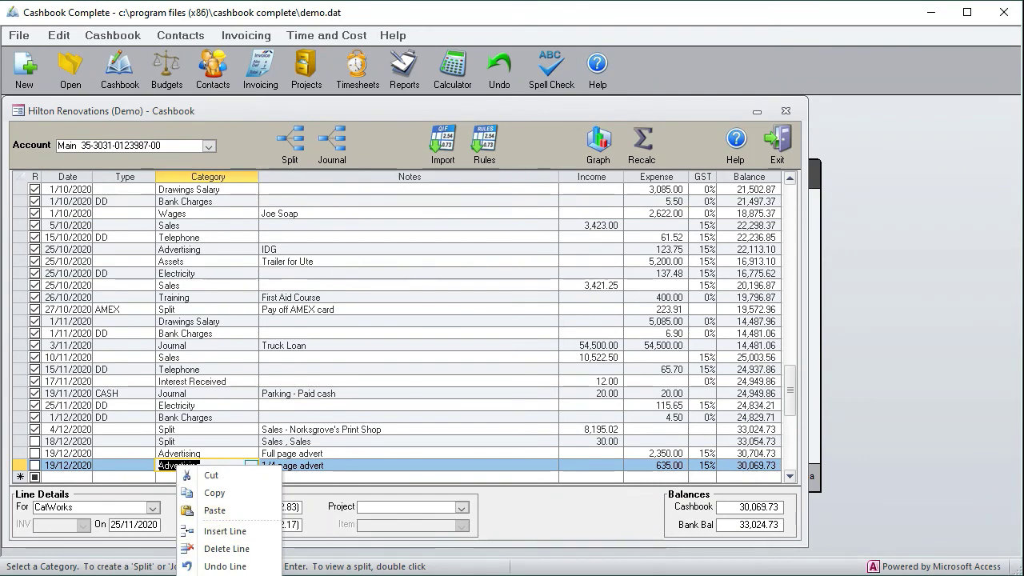
key(Escape)
drag(185, 463, 180, 454)
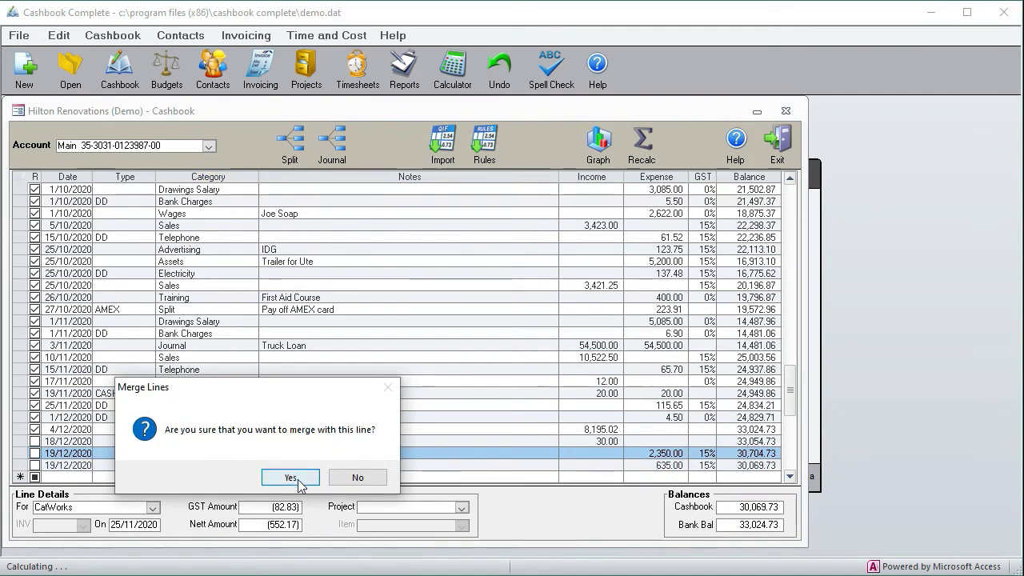
click(293, 479)
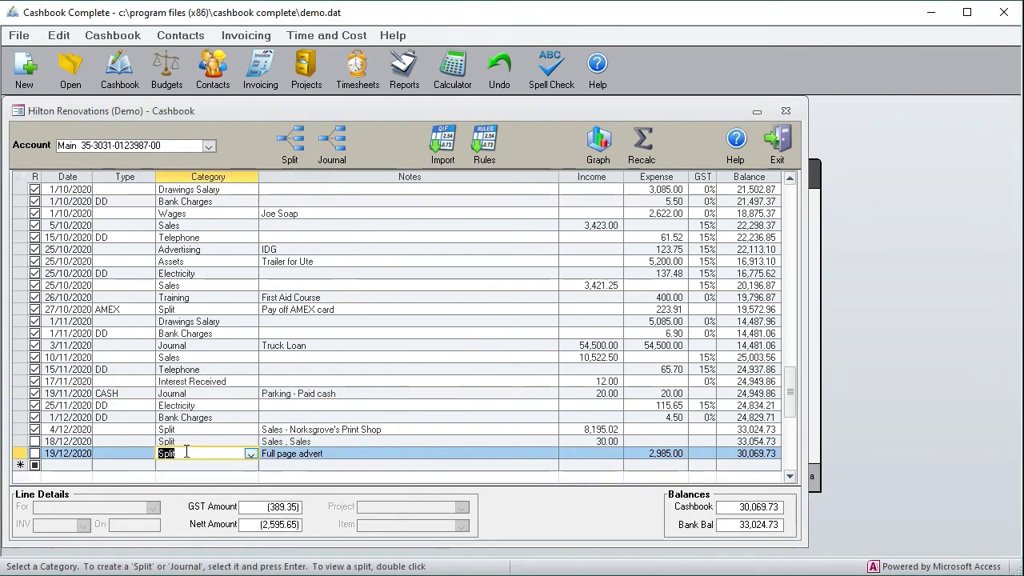
Review both lines inside the merged 2,985.00 split, then close the split details.
double_click(186, 453)
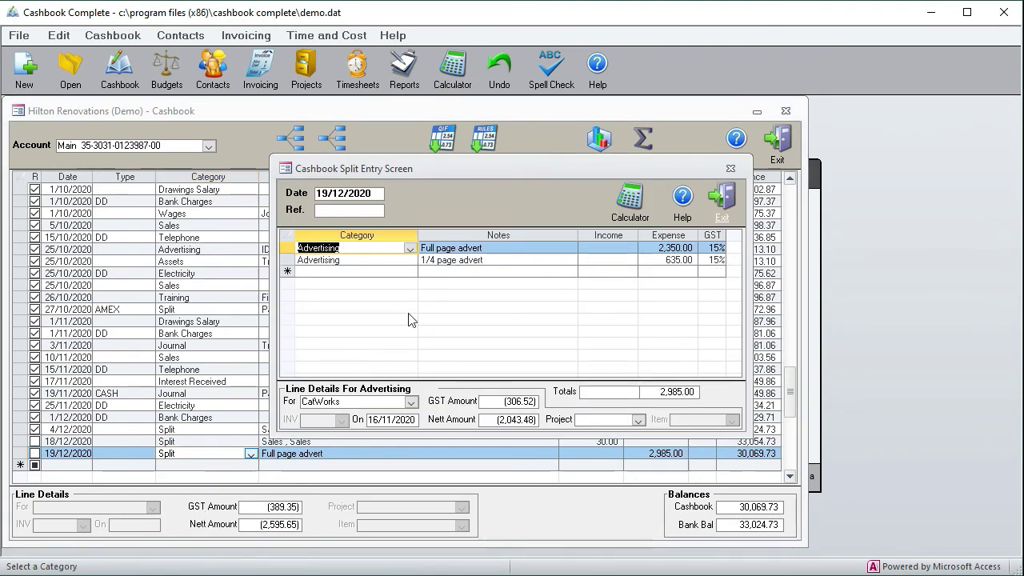
click(521, 251)
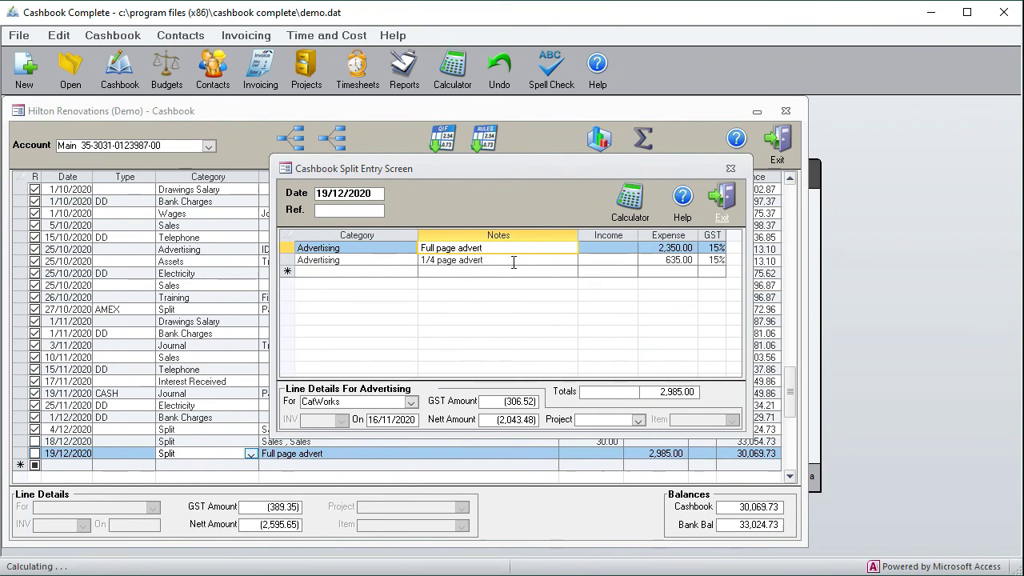
click(512, 261)
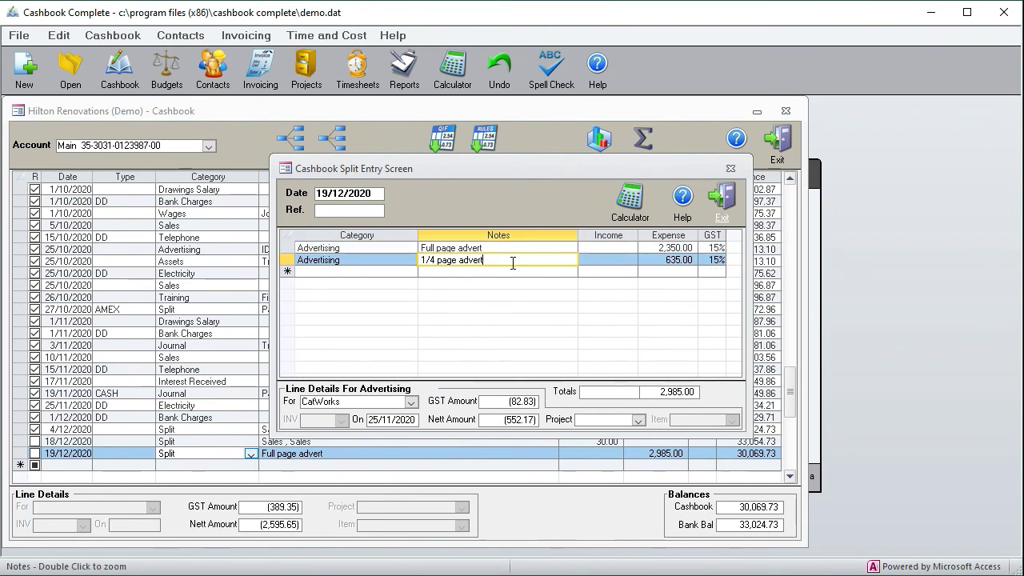
click(730, 168)
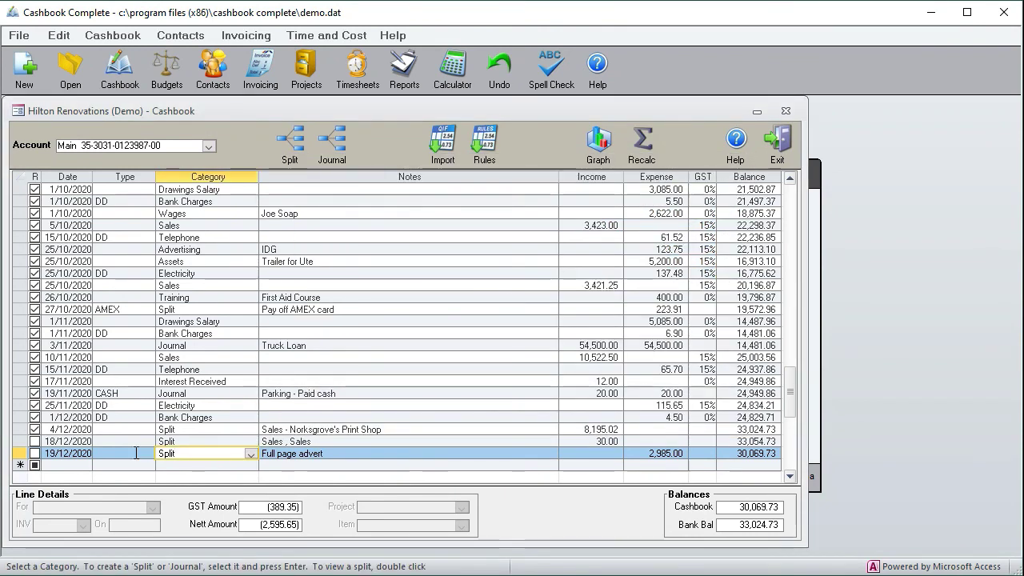
click(116, 453)
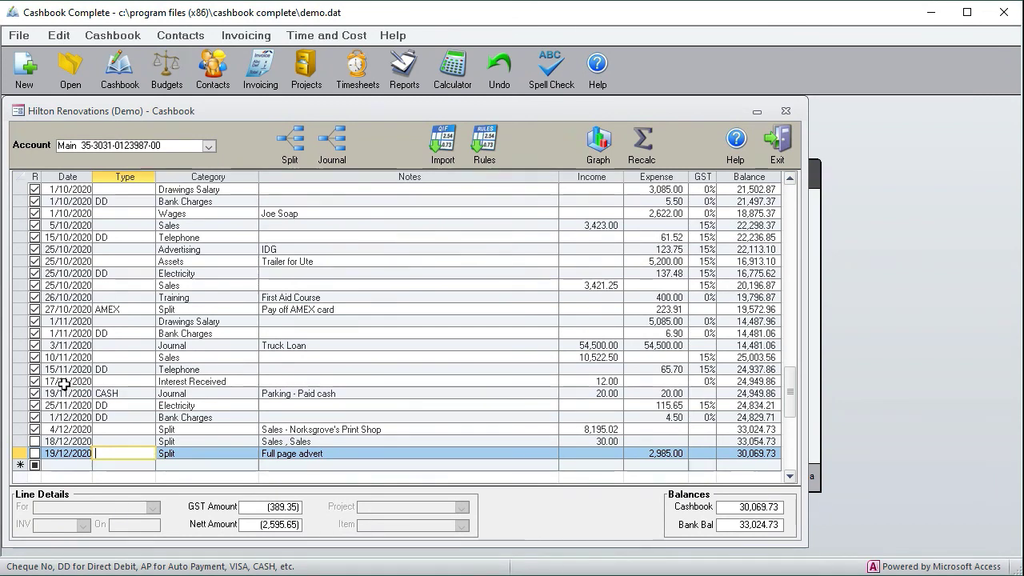
Return to Bills To Pay and browse the categories for the Norksgrove's Print Shop bill.
click(785, 113)
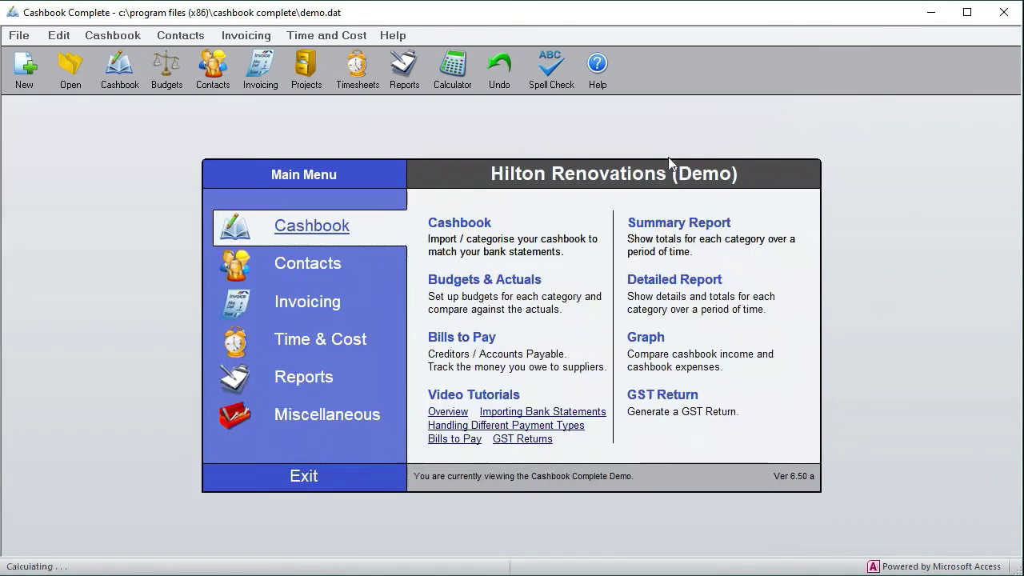
click(456, 346)
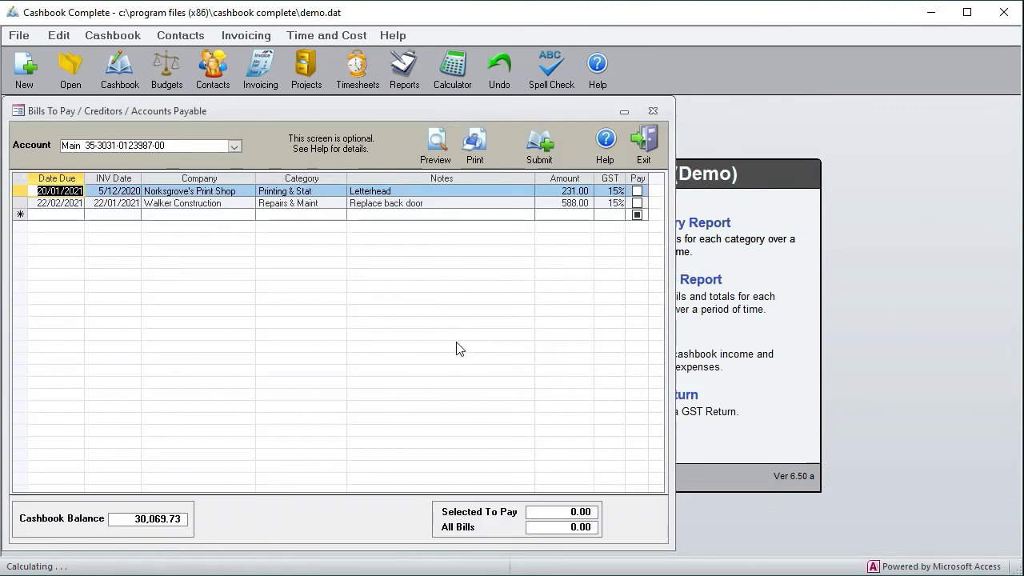
click(322, 192)
click(339, 192)
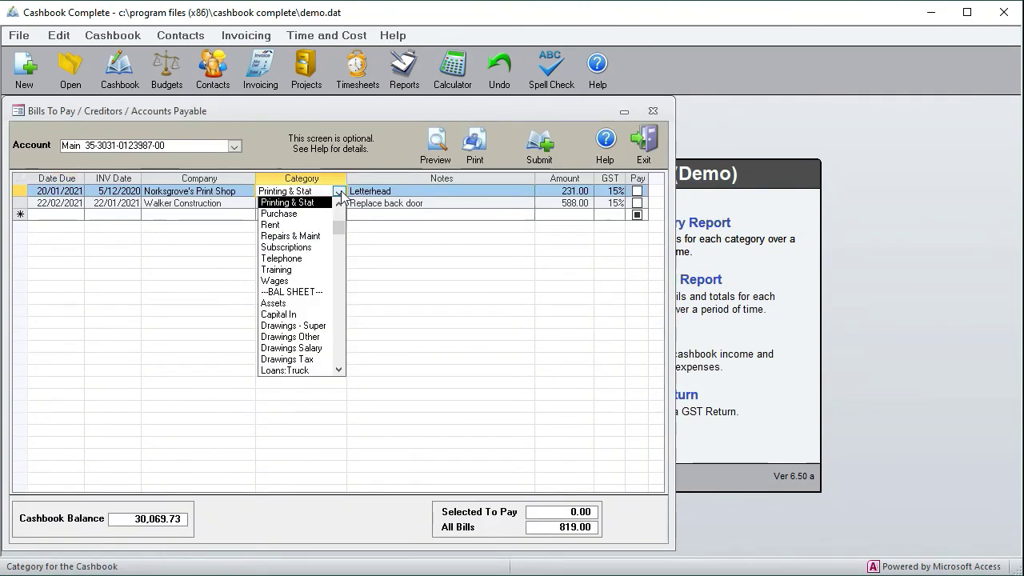
drag(341, 224, 341, 208)
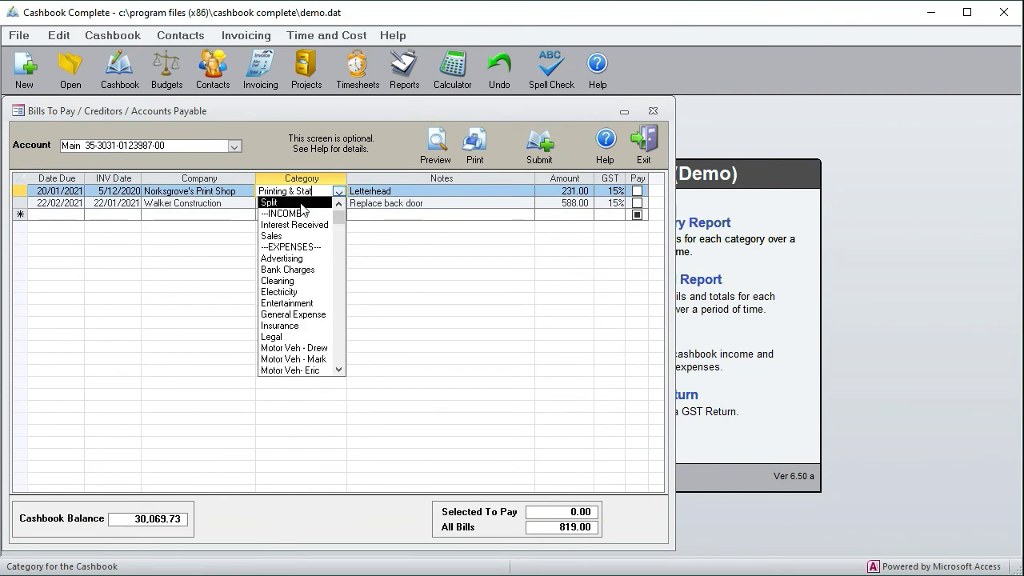
click(370, 203)
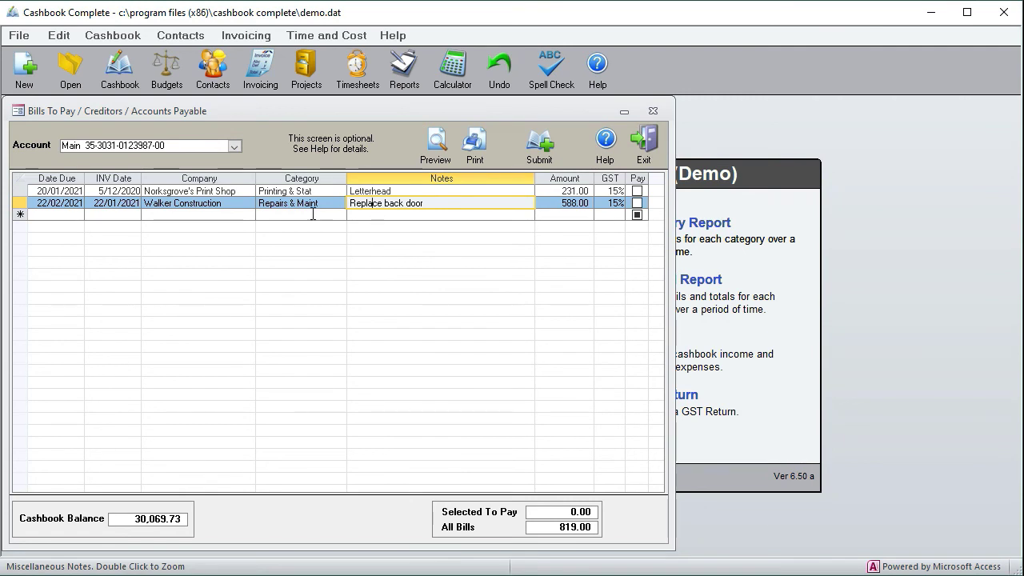
View the Walker Construction contact, accept Envelope Setup, then close the Bills To Pay list.
double_click(198, 202)
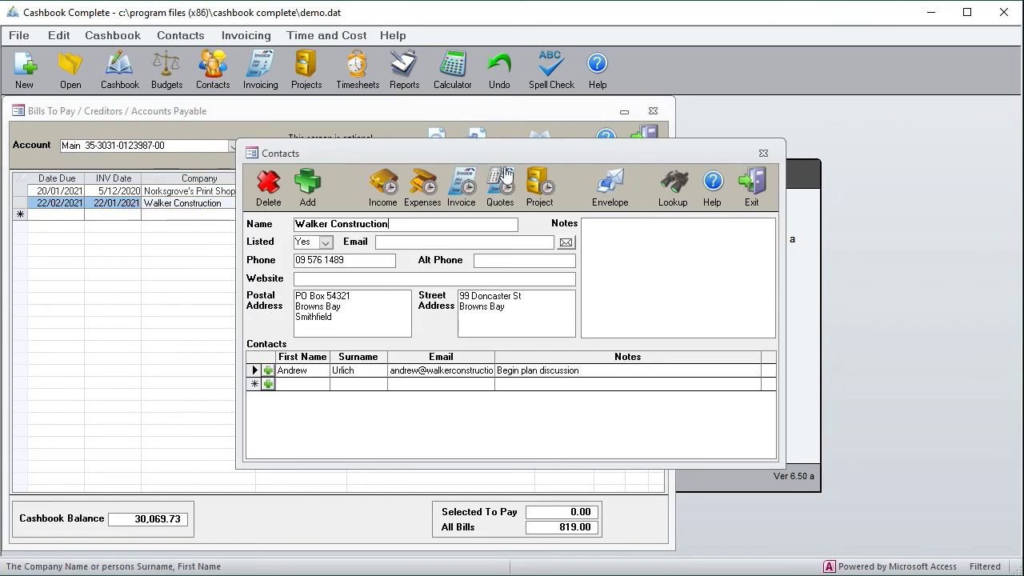
click(764, 154)
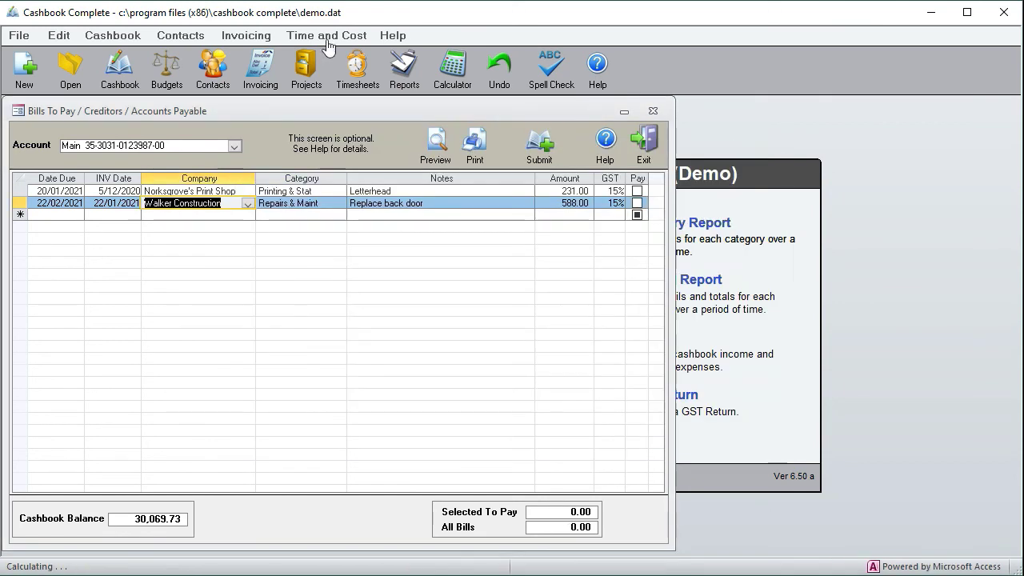
click(18, 35)
click(46, 113)
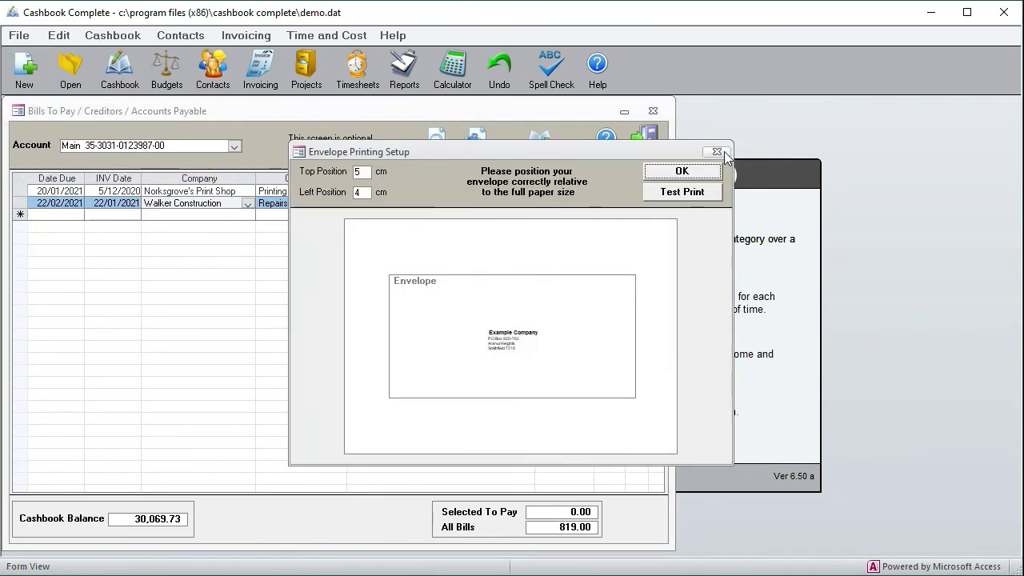
click(683, 170)
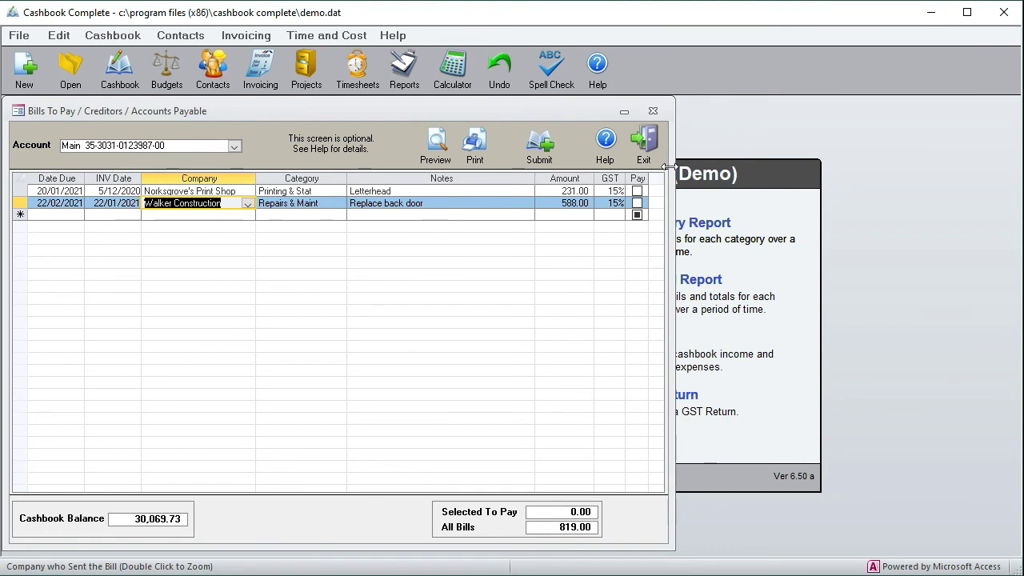
click(650, 111)
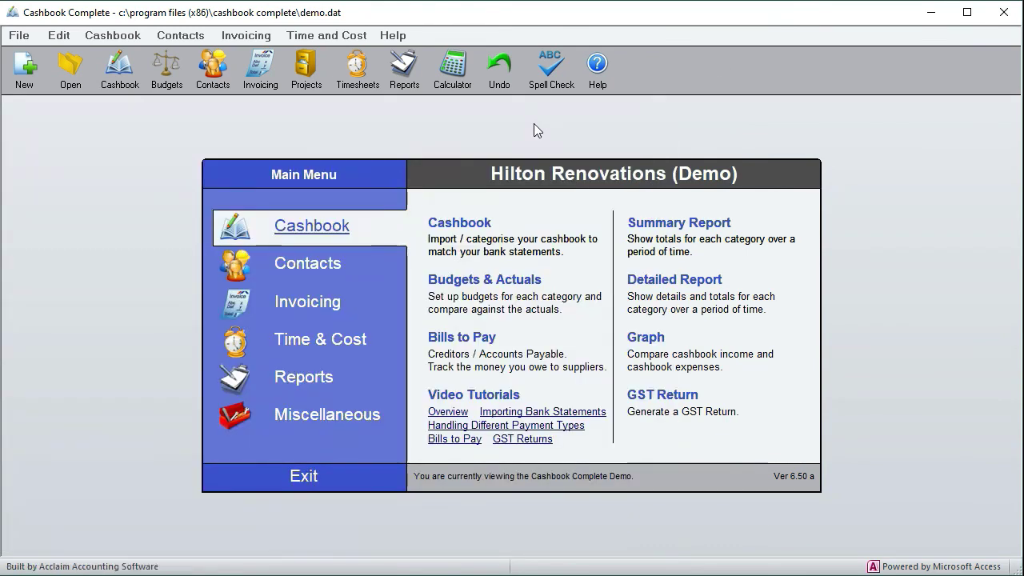